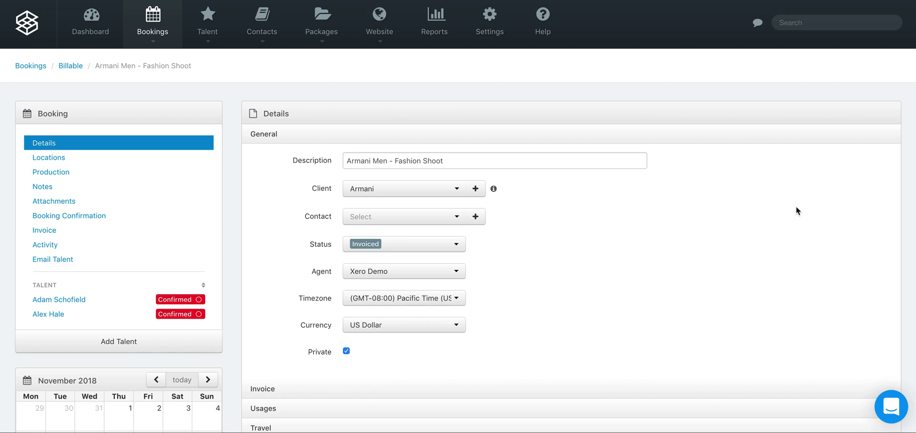
Step: Save the Armani Men - Fashion Shoot booking and switch to Xero to list the invoices
{"action": "scroll", "coordinate": [499, 227], "scroll_direction": "down", "scroll_amount": 3}
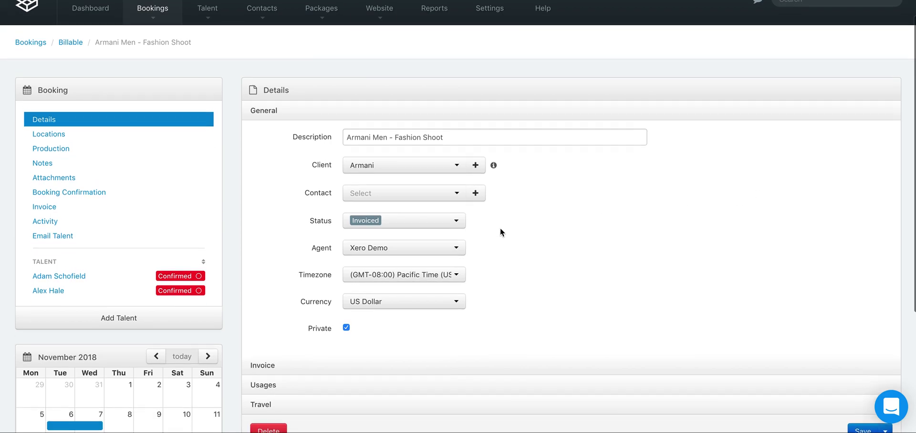
{"action": "scroll", "coordinate": [496, 203], "scroll_direction": "down", "scroll_amount": 3}
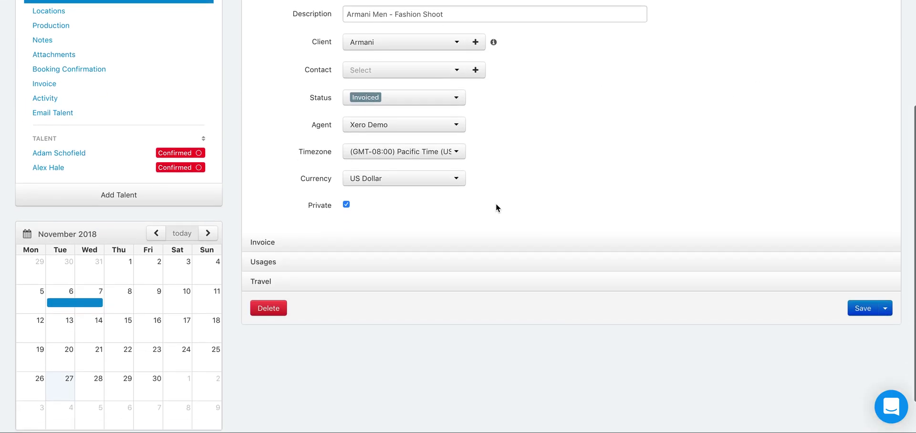
{"action": "left_click", "coordinate": [858, 308]}
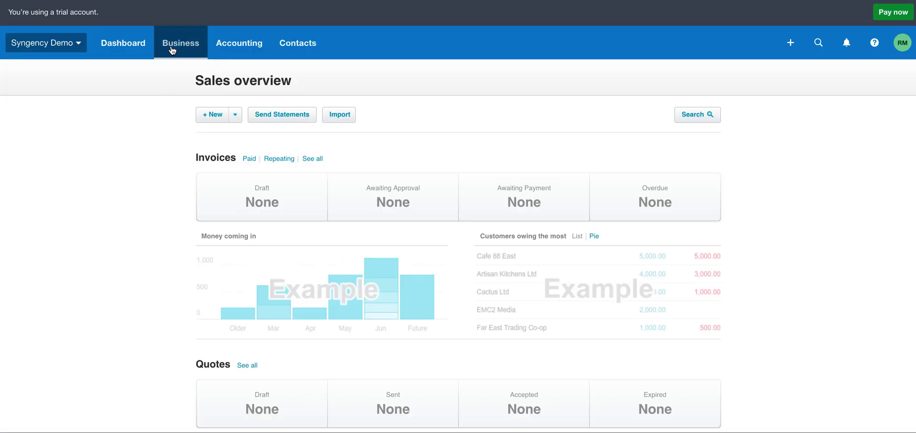
{"action": "left_click", "coordinate": [172, 50]}
{"action": "left_click", "coordinate": [185, 82]}
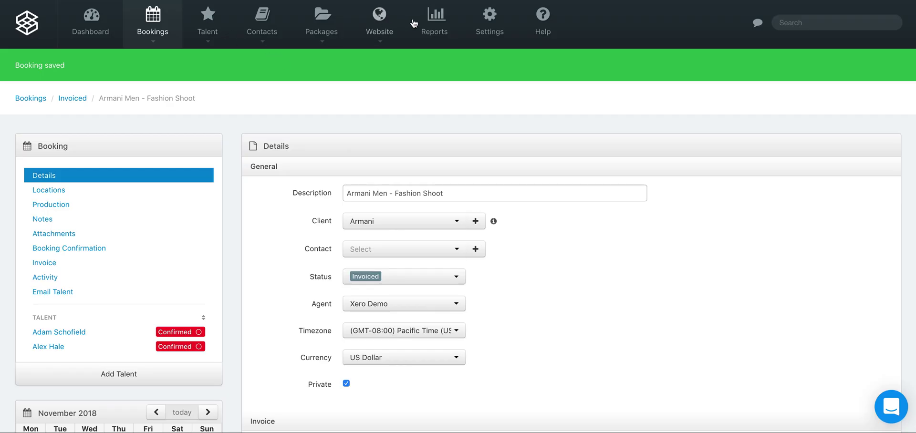
Step: Switch to Syngency and review the default invoice status options in the Xero add-on settings
{"action": "left_click", "coordinate": [489, 23]}
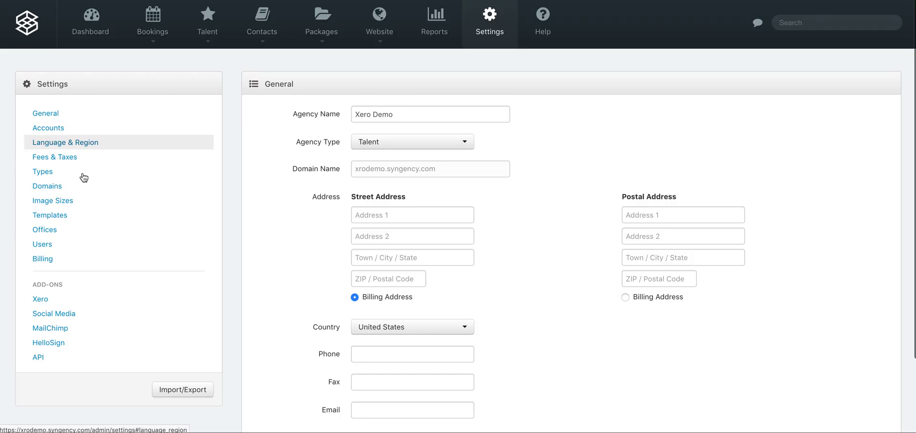
{"action": "left_click", "coordinate": [77, 303]}
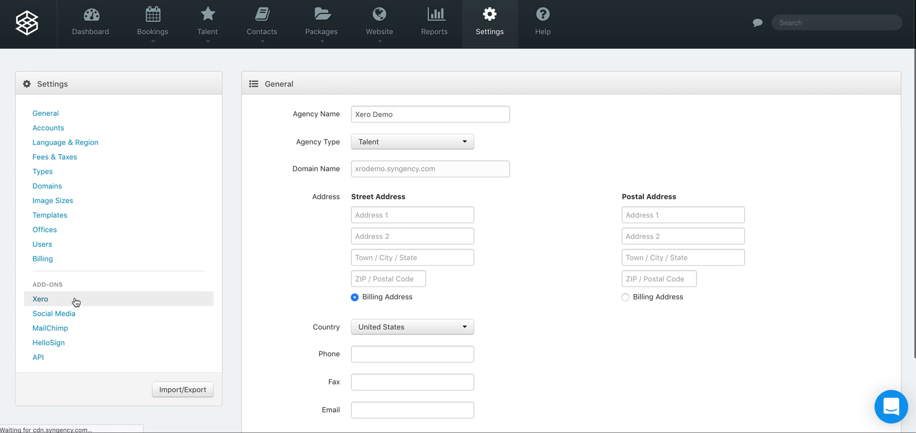
{"action": "left_click", "coordinate": [393, 244]}
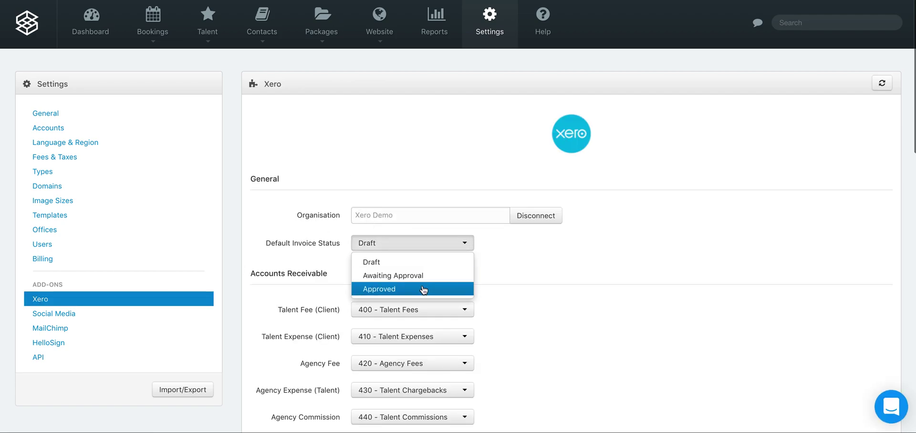
{"action": "left_click", "coordinate": [514, 253]}
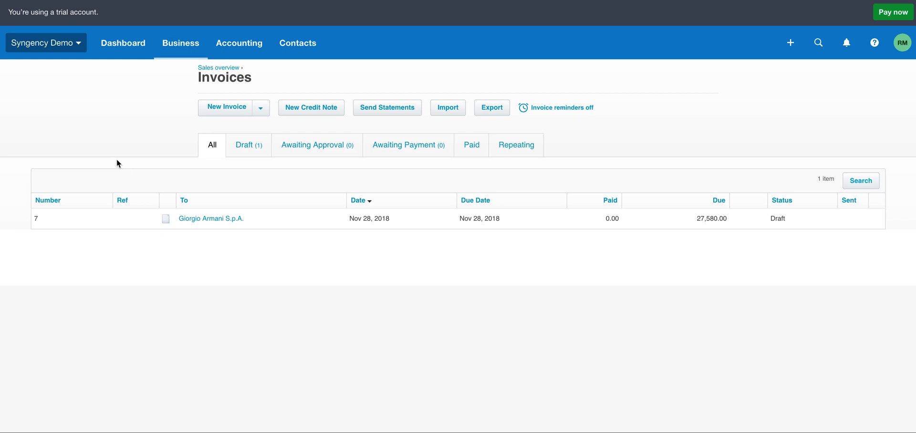
Step: Switch to Xero, open draft invoice 7 for Giorgio Armani S.p.A. and approve it
{"action": "left_click", "coordinate": [299, 222]}
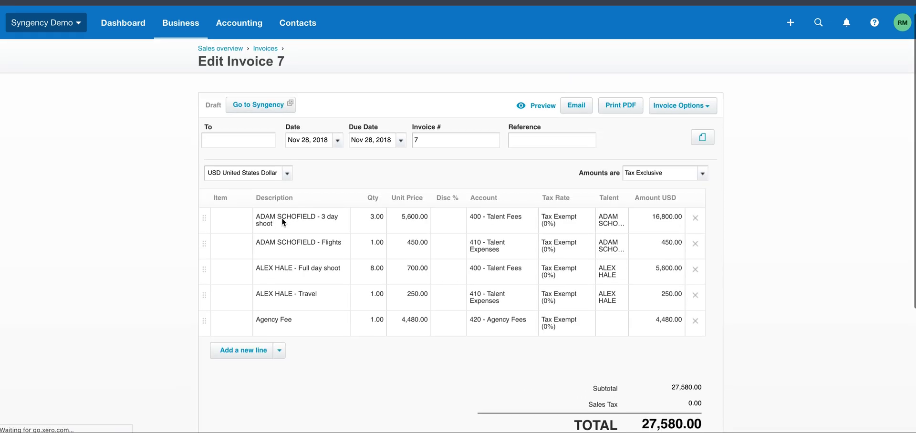
{"action": "scroll", "coordinate": [555, 298], "scroll_direction": "down", "scroll_amount": 2}
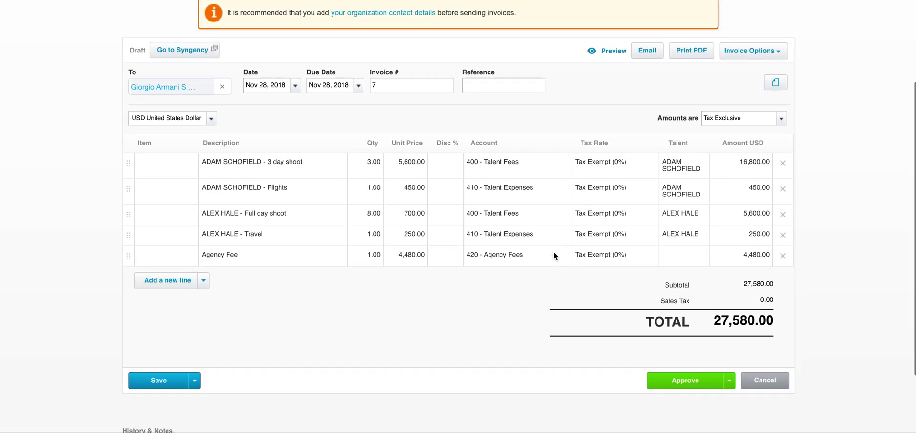
{"action": "left_click", "coordinate": [684, 380]}
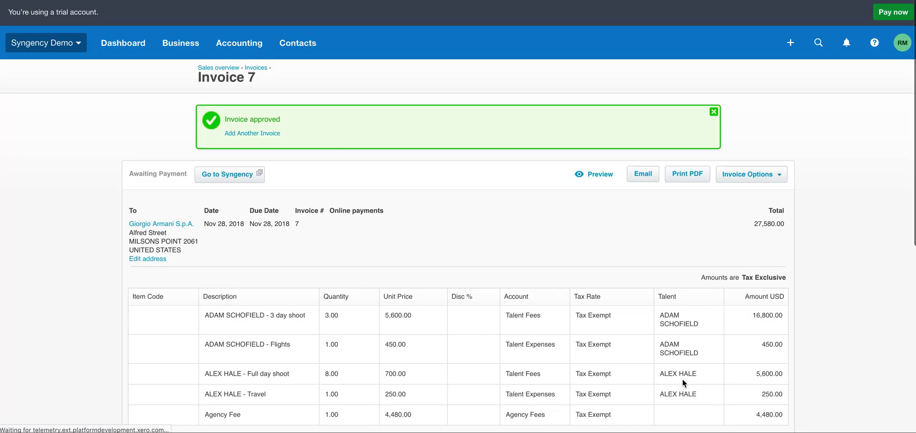
Step: Check the status and payment section of invoice 7, and list the draft bills to pay
{"action": "left_click_drag", "start_coordinate": [129, 174], "coordinate": [187, 173]}
{"action": "left_click", "coordinate": [186, 173]}
{"action": "scroll", "coordinate": [92, 198], "scroll_direction": "down", "scroll_amount": 1}
{"action": "scroll", "coordinate": [92, 196], "scroll_direction": "down", "scroll_amount": 5}
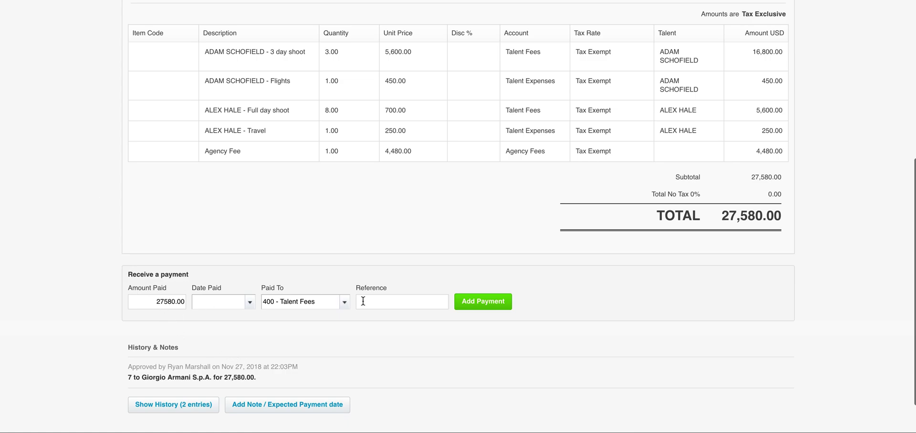
{"action": "scroll", "coordinate": [108, 266], "scroll_direction": "up", "scroll_amount": 6}
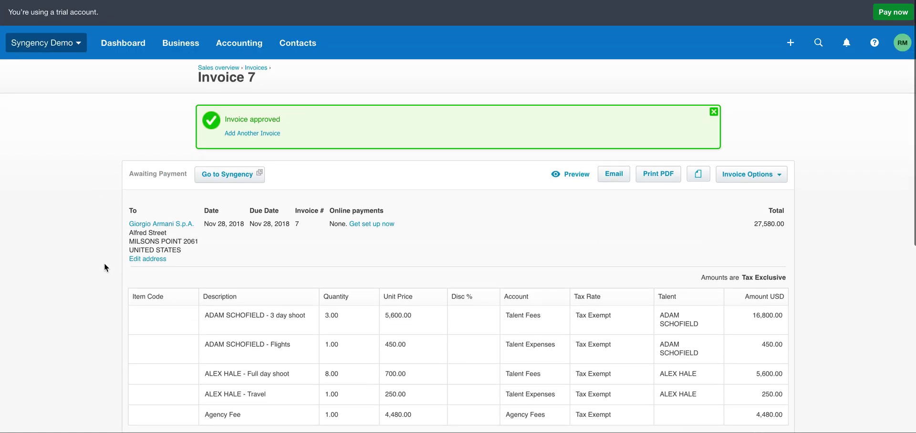
{"action": "left_click", "coordinate": [181, 42]}
{"action": "left_click", "coordinate": [191, 158]}
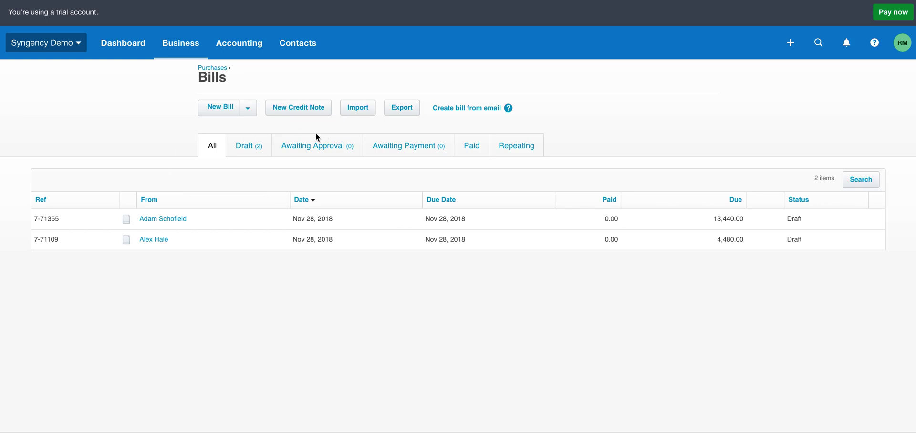
{"action": "left_click", "coordinate": [253, 148]}
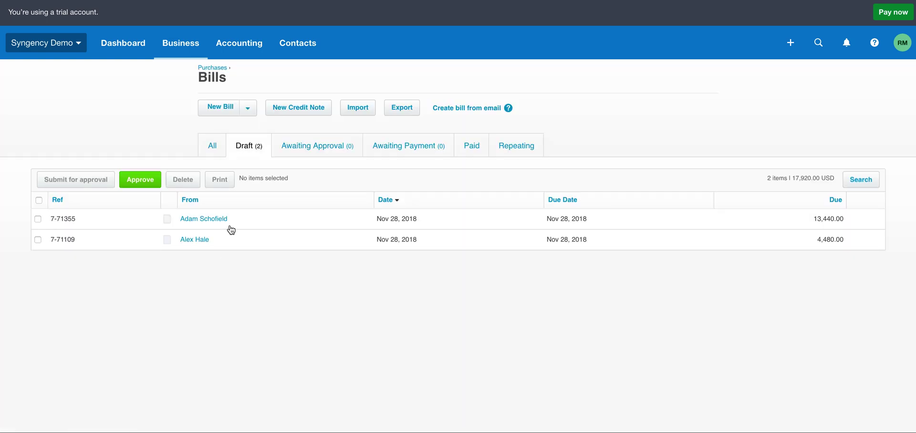
Step: Open invoice 7 from the invoices list and record its full payment, dated Nov 20, 2018, with the reference Check 123
{"action": "left_click", "coordinate": [187, 45]}
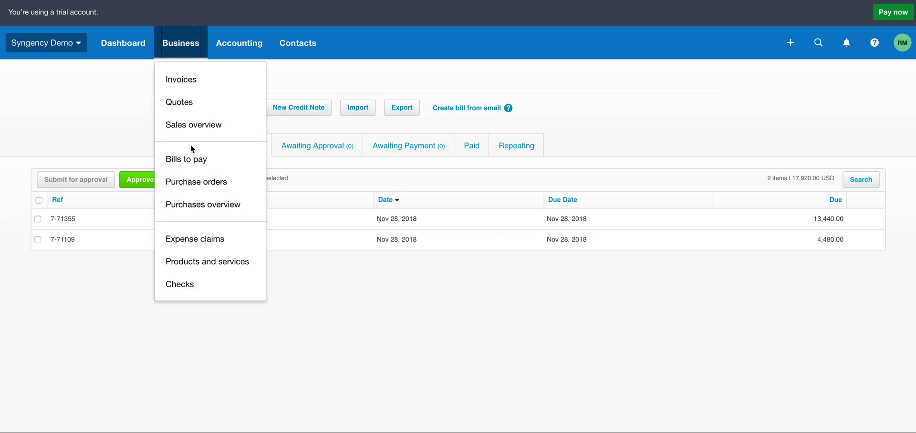
{"action": "left_click", "coordinate": [189, 77]}
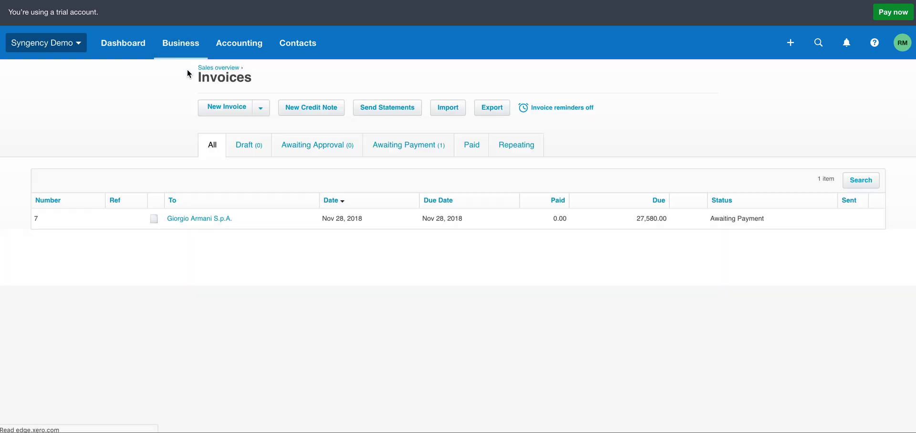
{"action": "left_click", "coordinate": [90, 221]}
{"action": "scroll", "coordinate": [96, 213], "scroll_direction": "down", "scroll_amount": 3}
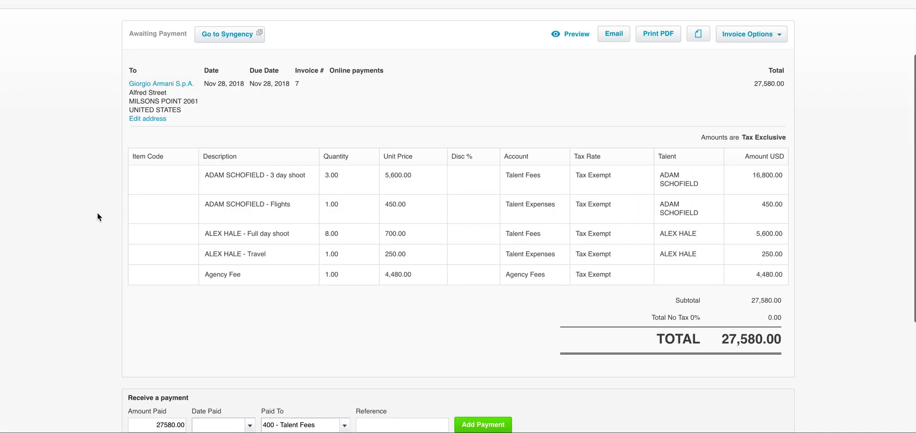
{"action": "scroll", "coordinate": [97, 215], "scroll_direction": "down", "scroll_amount": 2}
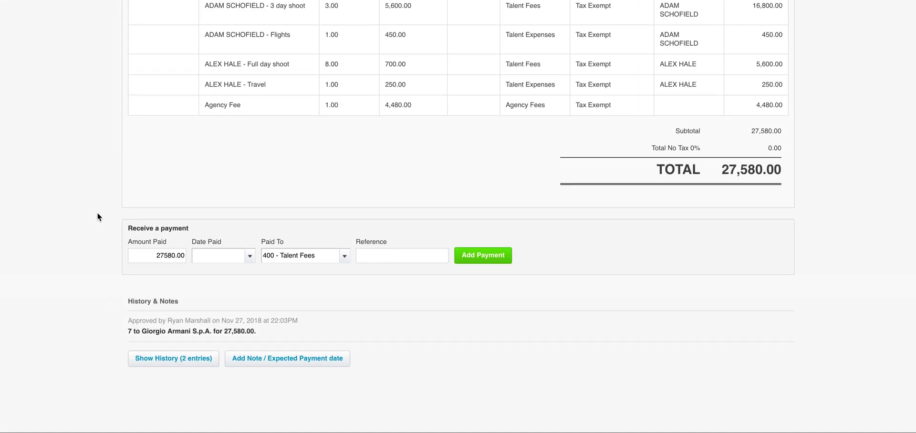
{"action": "left_click", "coordinate": [249, 257]}
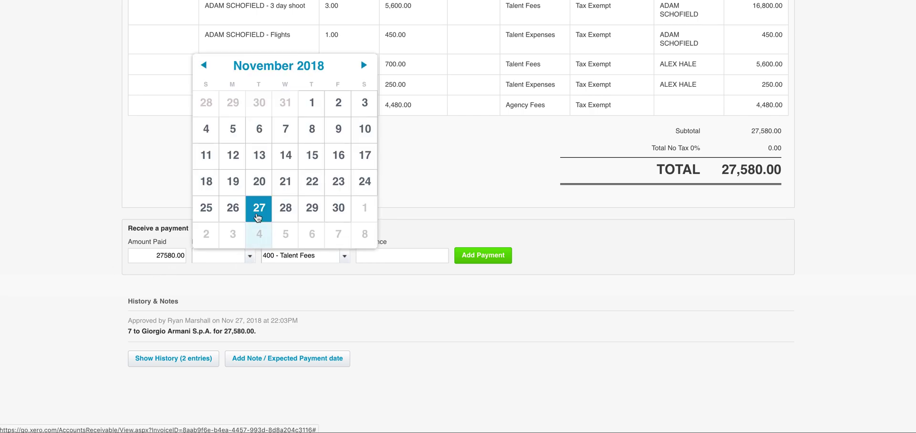
{"action": "left_click", "coordinate": [258, 180]}
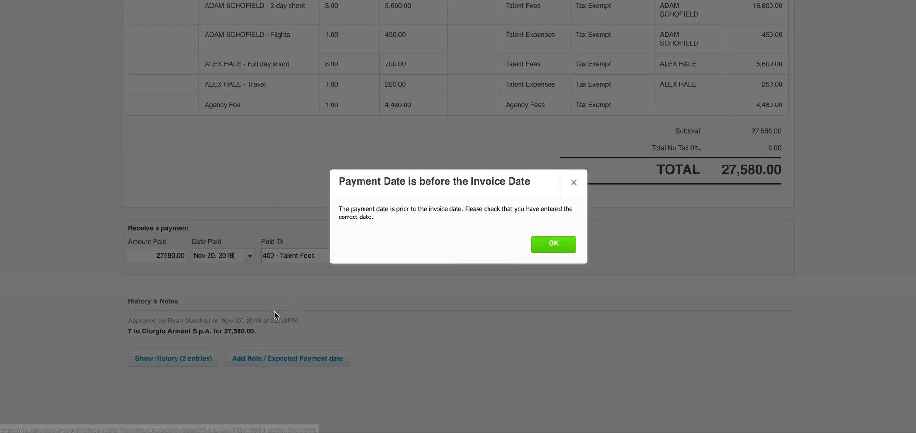
{"action": "left_click", "coordinate": [553, 249]}
{"action": "left_click", "coordinate": [382, 254]}
{"action": "type", "text": "Check 123"}
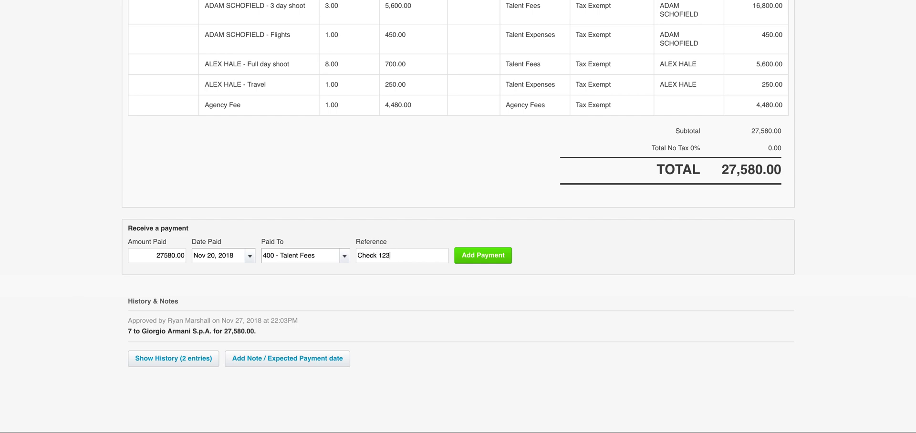
{"action": "left_click", "coordinate": [480, 258]}
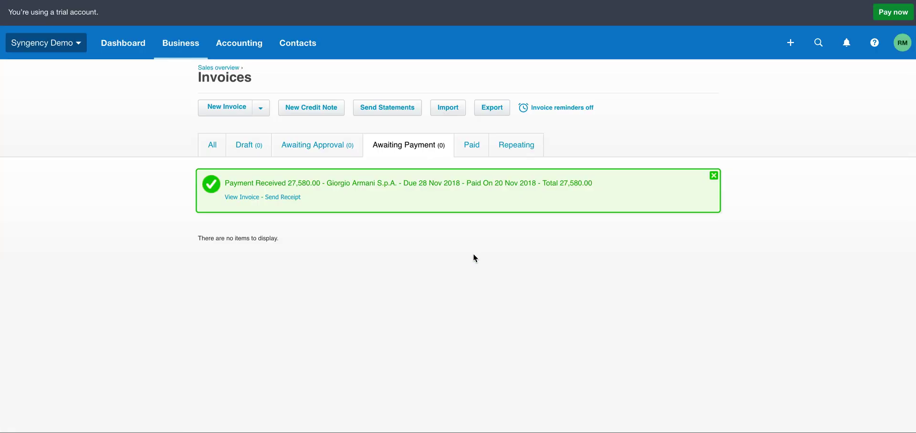
Step: List the paid invoices, and switch to Syngency to examine the Armani Men - Fashion Shoot booking's status and invoice details
{"action": "left_click", "coordinate": [467, 146]}
{"action": "left_click", "coordinate": [469, 149]}
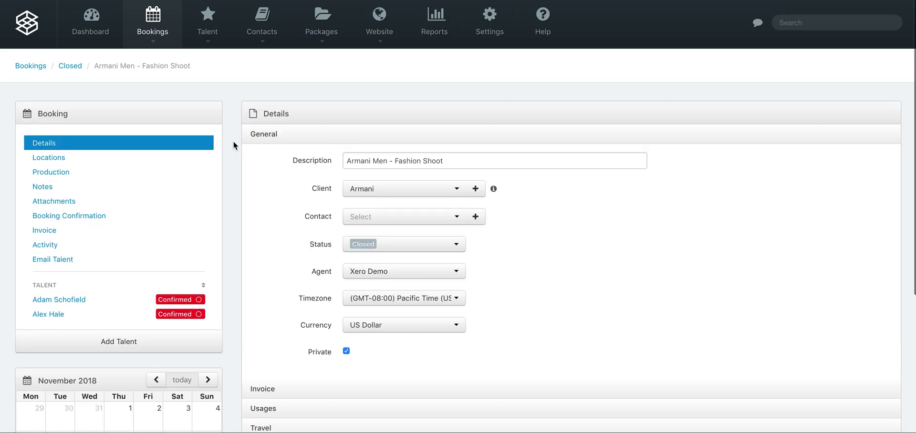
{"action": "scroll", "coordinate": [234, 143], "scroll_direction": "down", "scroll_amount": 1}
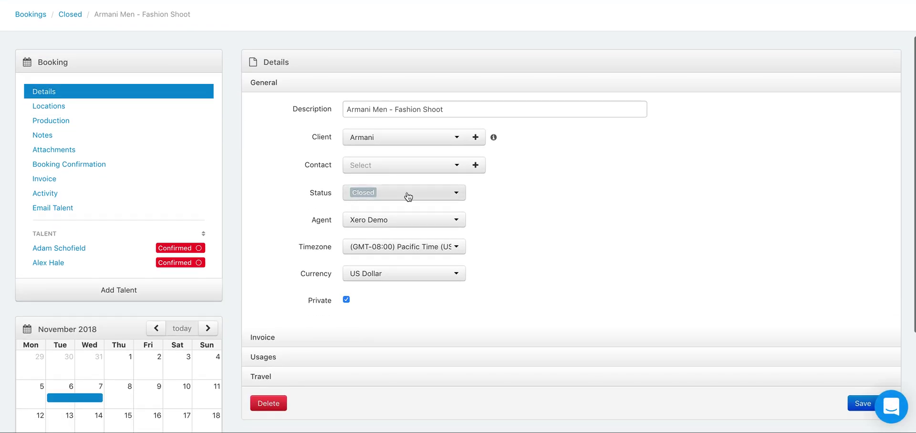
{"action": "scroll", "coordinate": [408, 196], "scroll_direction": "down", "scroll_amount": 2}
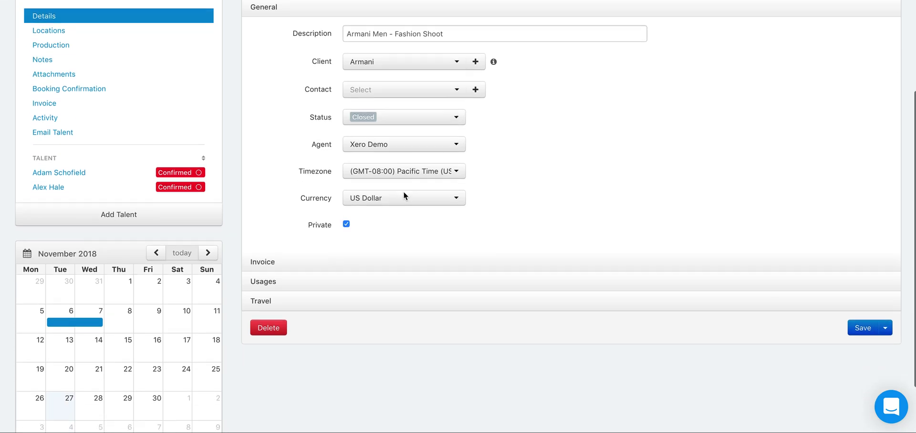
{"action": "left_click", "coordinate": [282, 264]}
{"action": "scroll", "coordinate": [232, 246], "scroll_direction": "down", "scroll_amount": 5}
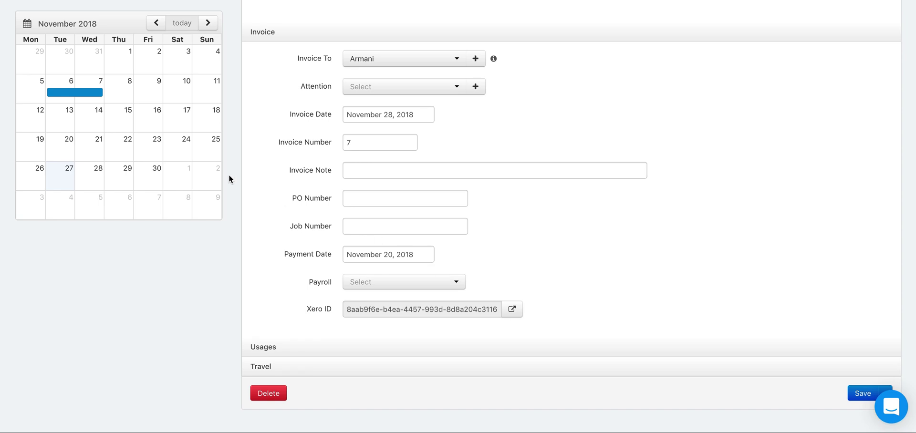
{"action": "scroll", "coordinate": [228, 175], "scroll_direction": "up", "scroll_amount": 5}
{"action": "scroll", "coordinate": [229, 177], "scroll_direction": "up", "scroll_amount": 1}
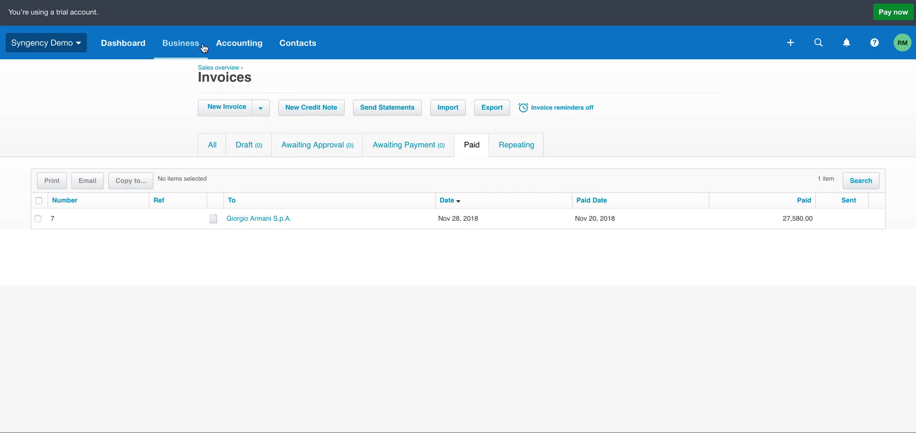
Step: In Xero, list the bills awaiting payment and open the 13,440.00 talent bill
{"action": "left_click", "coordinate": [193, 48]}
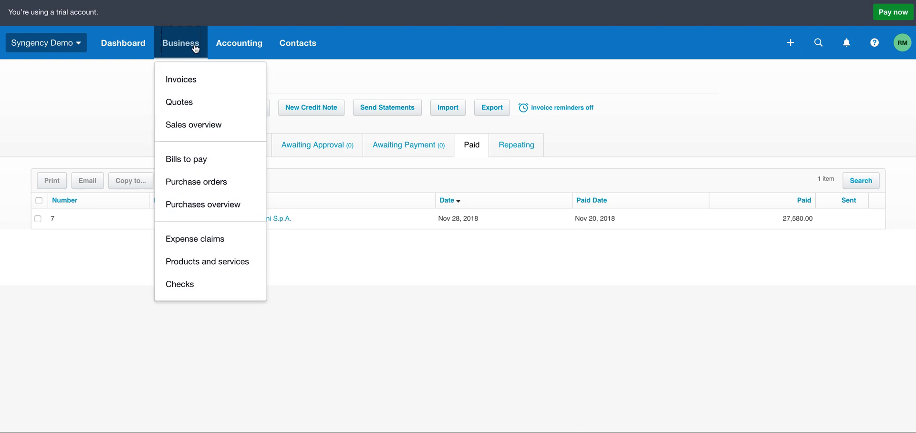
{"action": "left_click", "coordinate": [191, 160]}
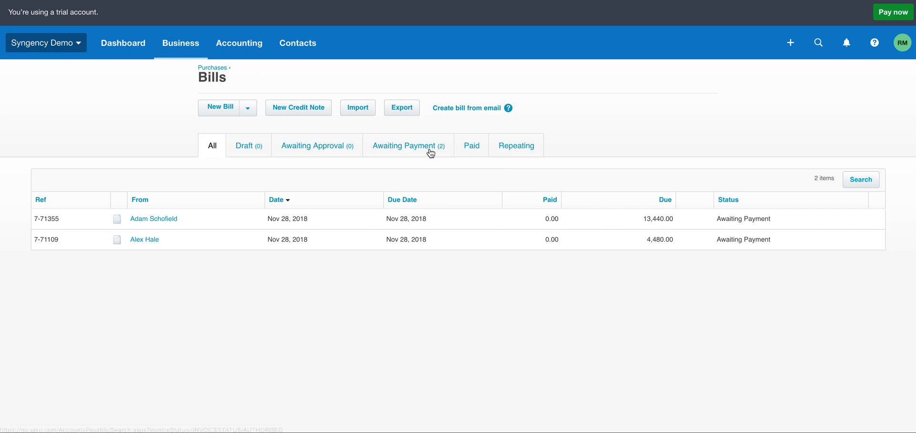
{"action": "left_click", "coordinate": [407, 147]}
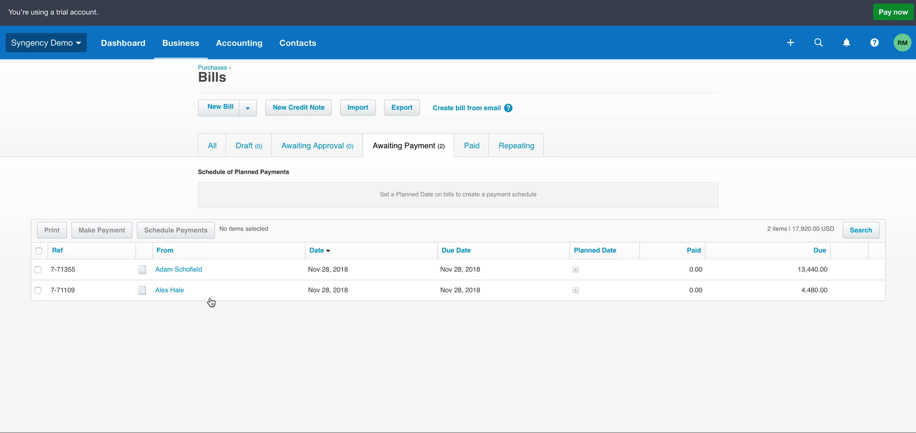
{"action": "left_click", "coordinate": [246, 273]}
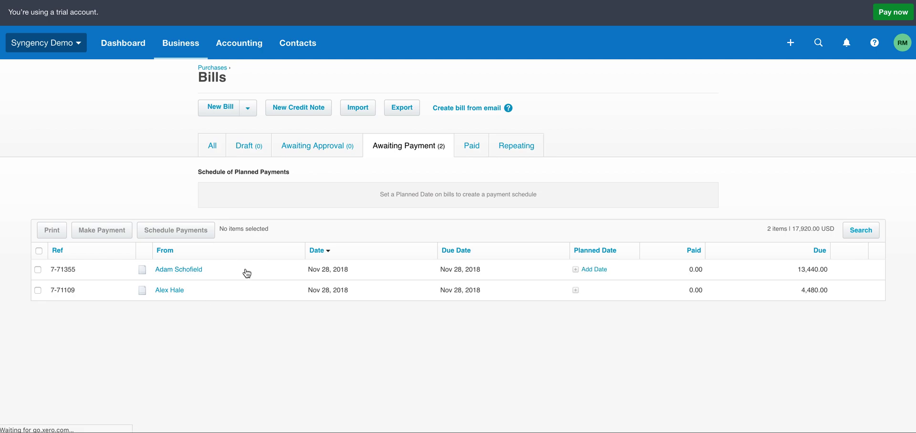
Step: Record the bill's full payment of 13,440.00 from 400 - Talent Fees, dated Nov 26, 2018, with the reference Check #456
{"action": "scroll", "coordinate": [143, 250], "scroll_direction": "down", "scroll_amount": 5}
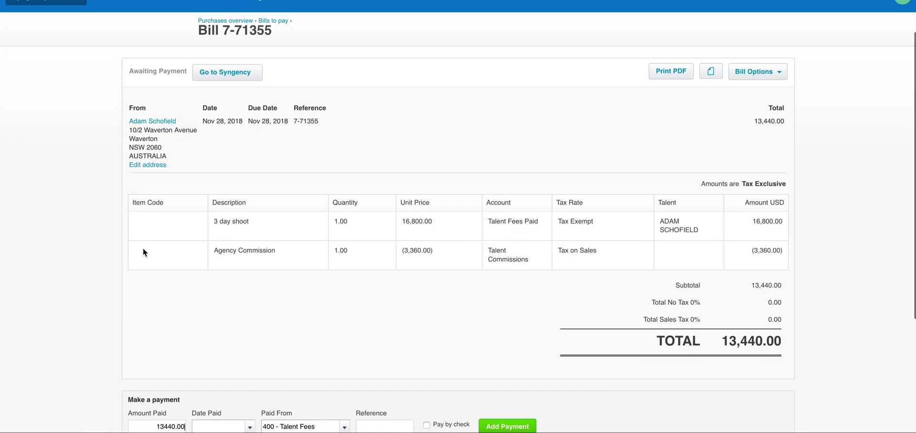
{"action": "scroll", "coordinate": [142, 248], "scroll_direction": "down", "scroll_amount": 1}
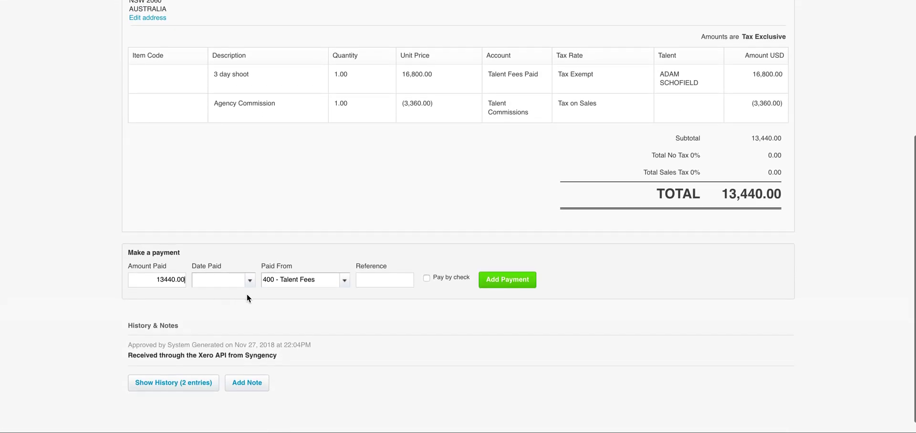
{"action": "left_click", "coordinate": [251, 323]}
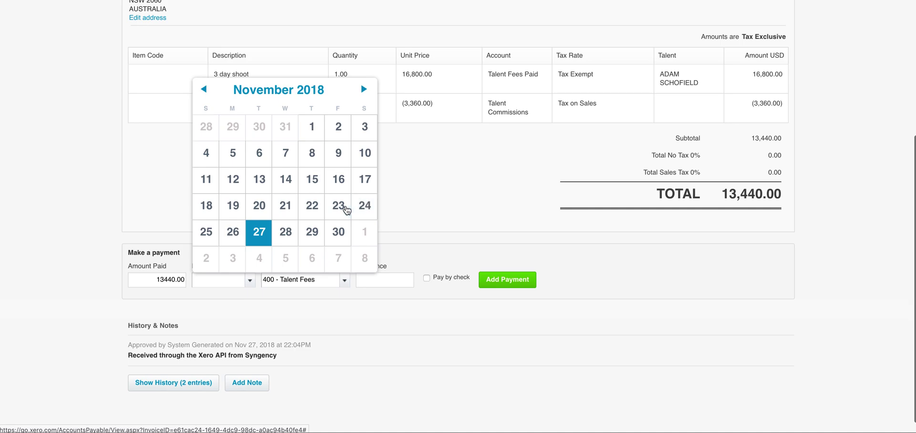
{"action": "left_click", "coordinate": [233, 232]}
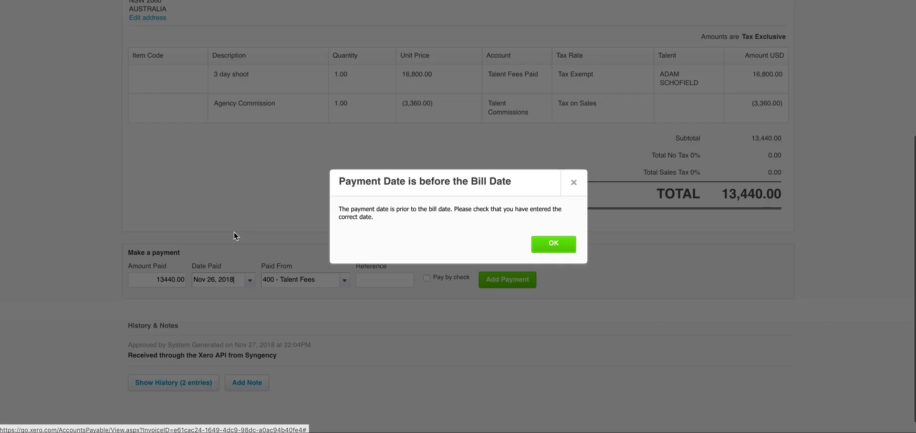
{"action": "left_click", "coordinate": [560, 248]}
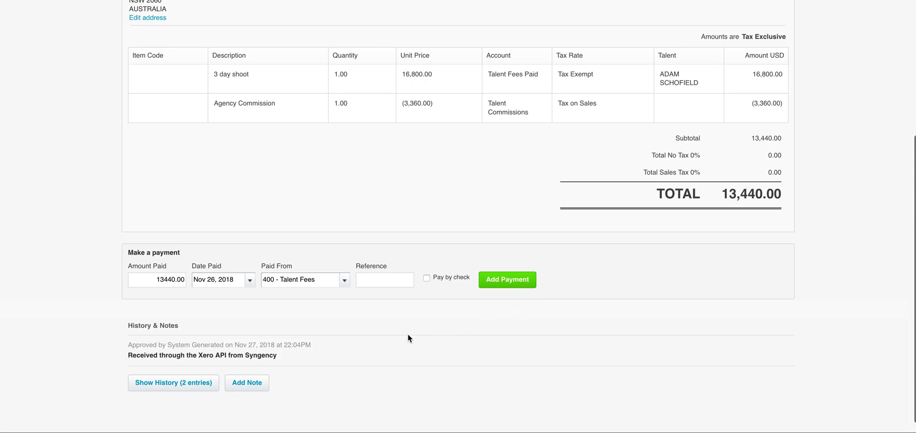
{"action": "type", "text": "Check #456"}
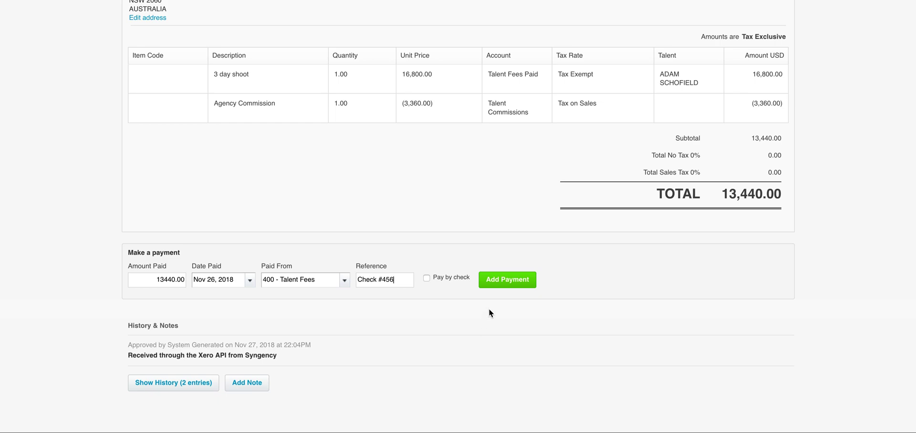
{"action": "left_click", "coordinate": [506, 279]}
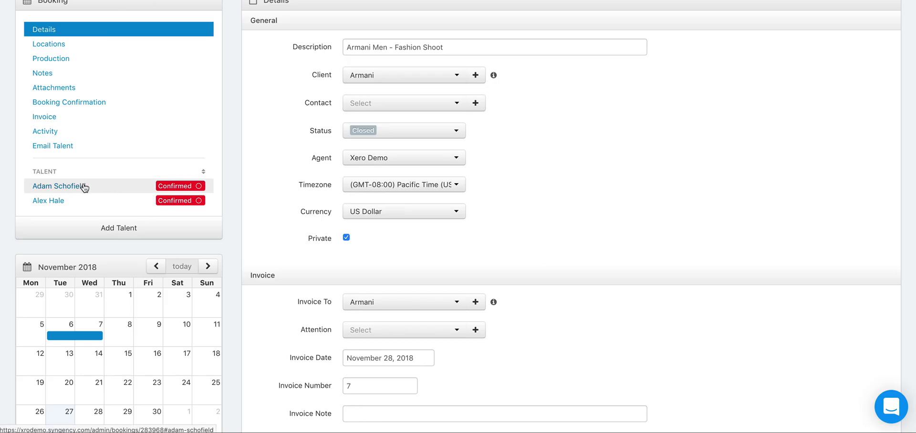
Step: In Syngency, check the payment date and reference in the first talent's settings on the Armani Men - Fashion Shoot booking, and close them without saving
{"action": "left_click", "coordinate": [84, 187]}
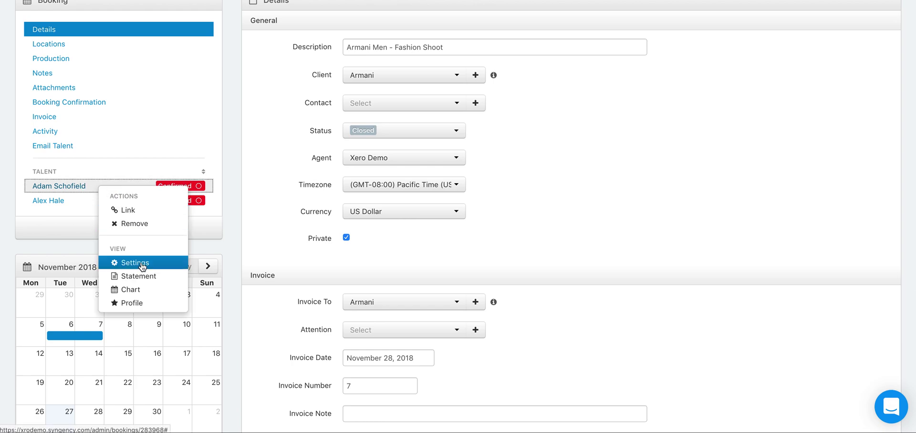
{"action": "left_click", "coordinate": [143, 263]}
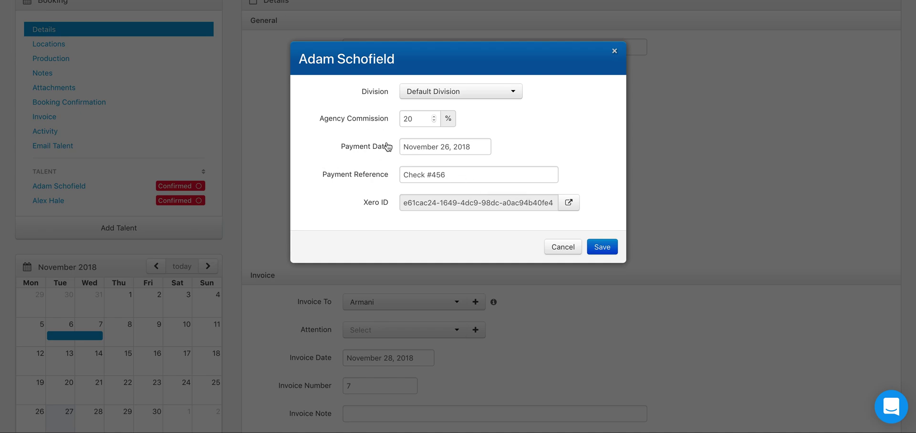
{"action": "left_click", "coordinate": [556, 249]}
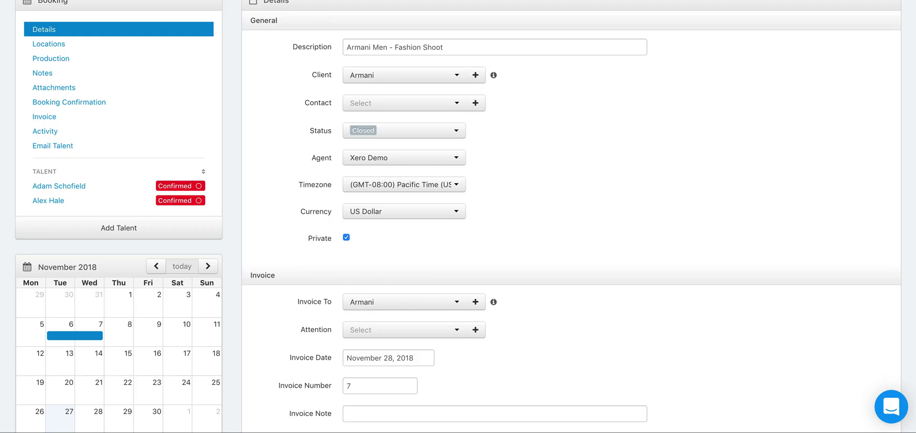